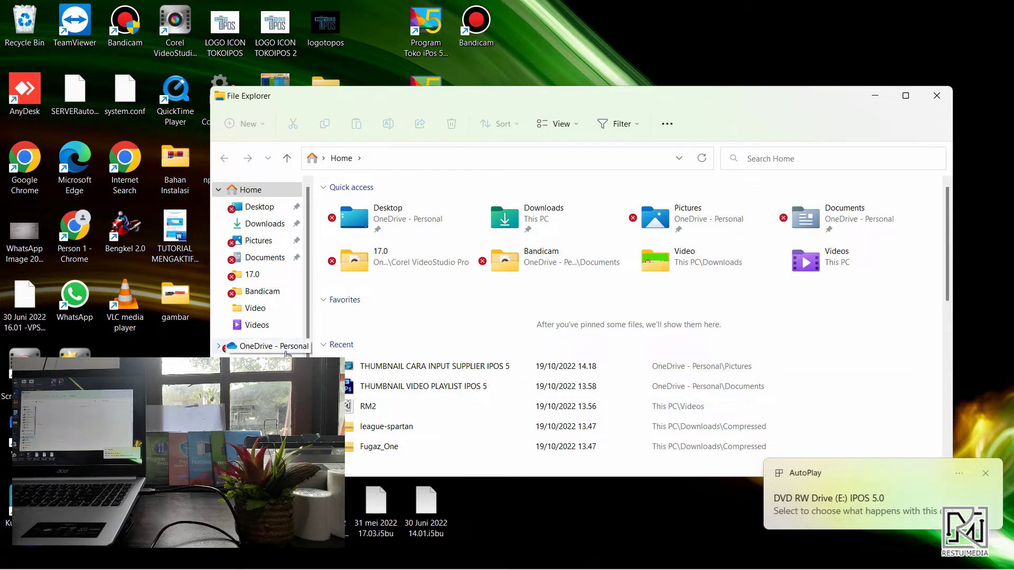
# - Open the DVD RW Drive (E:) IPOS 5.0 from This PC to launch its installer
pyautogui.click(256, 363)
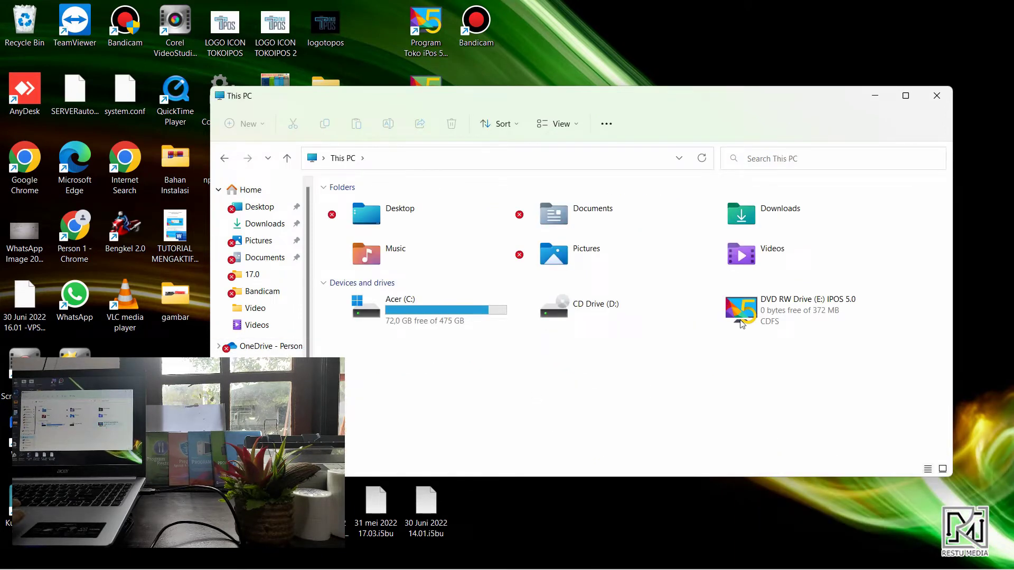
pyautogui.doubleClick(788, 320)
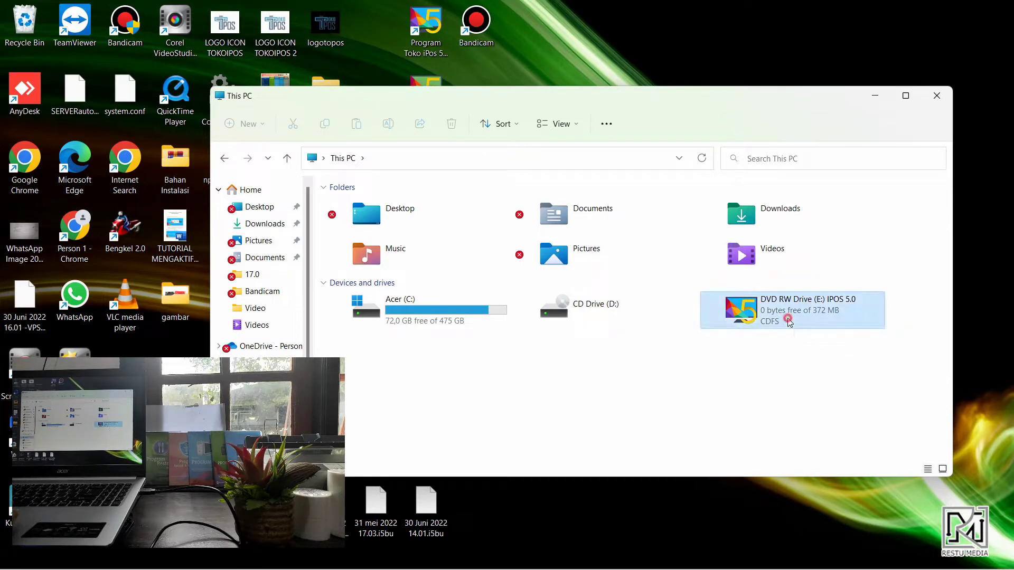
pyautogui.rightClick(788, 320)
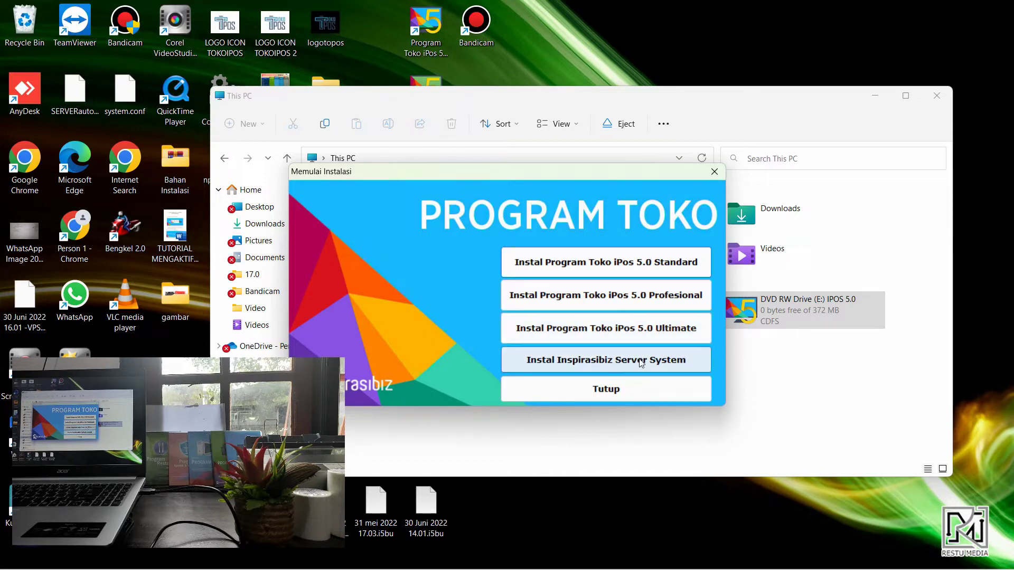
# - Try to start the Program Toko iPos 5.0 Ultimate installation and dismiss the resulting message
pyautogui.click(659, 331)
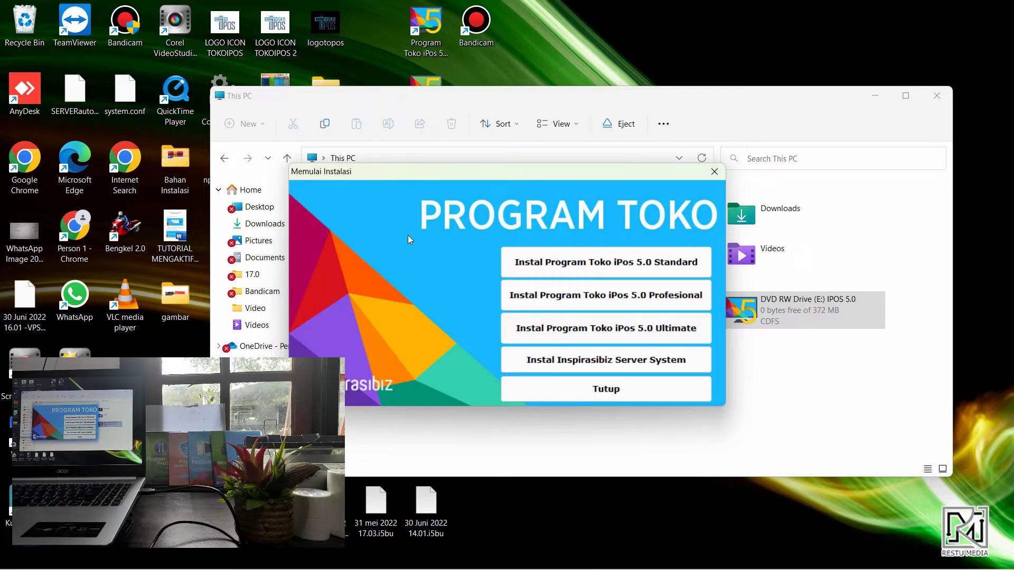
pyautogui.press('Return')
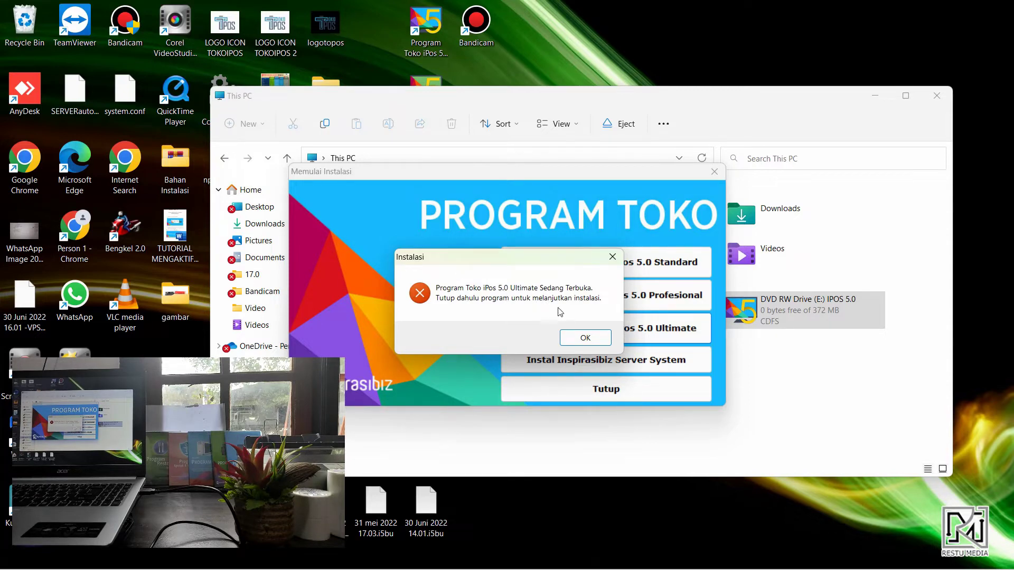
pyautogui.click(581, 341)
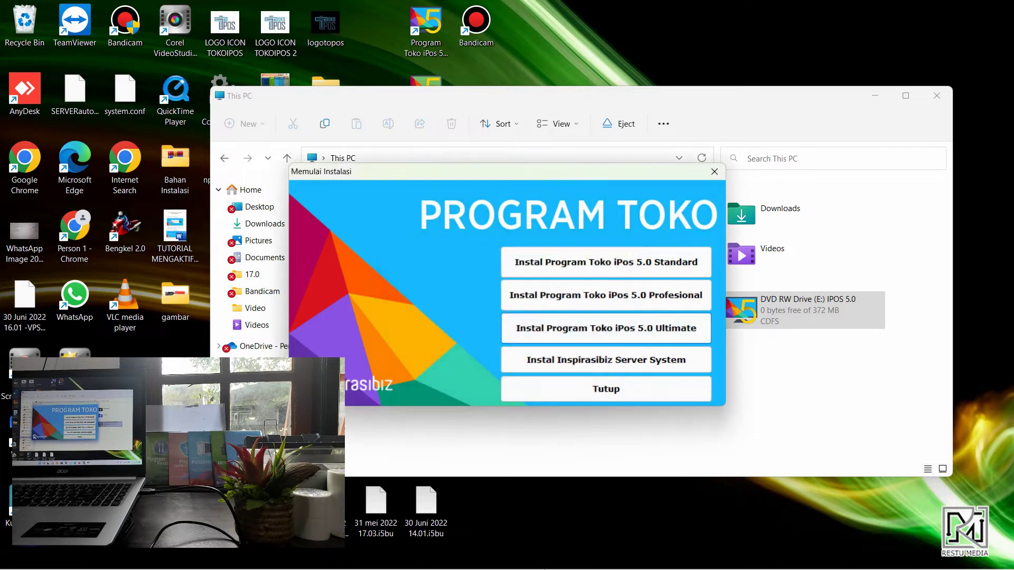
# - Search Windows for "task" and open Task Manager
pyautogui.moveTo(545, 569)
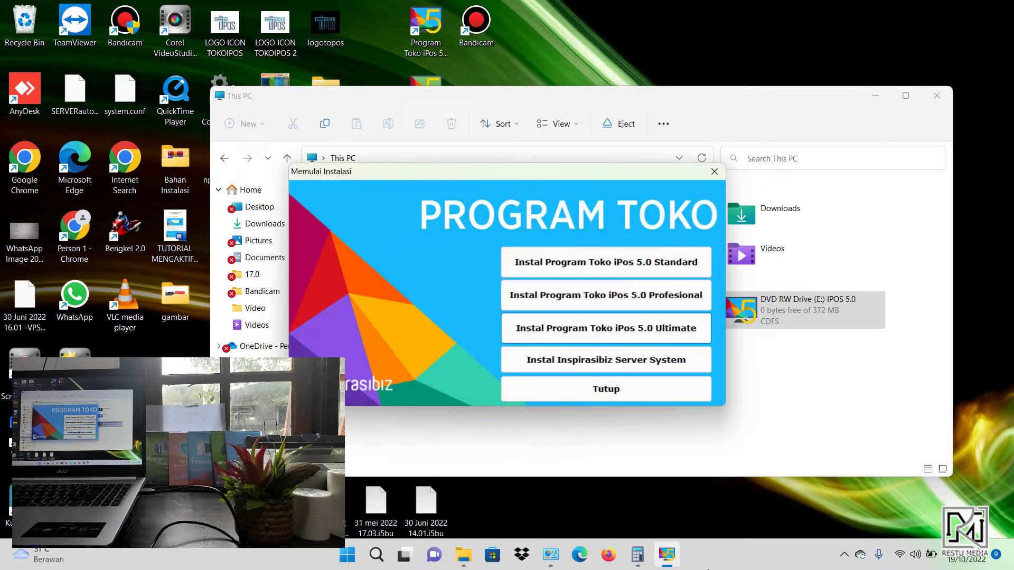
pyautogui.rightClick(710, 567)
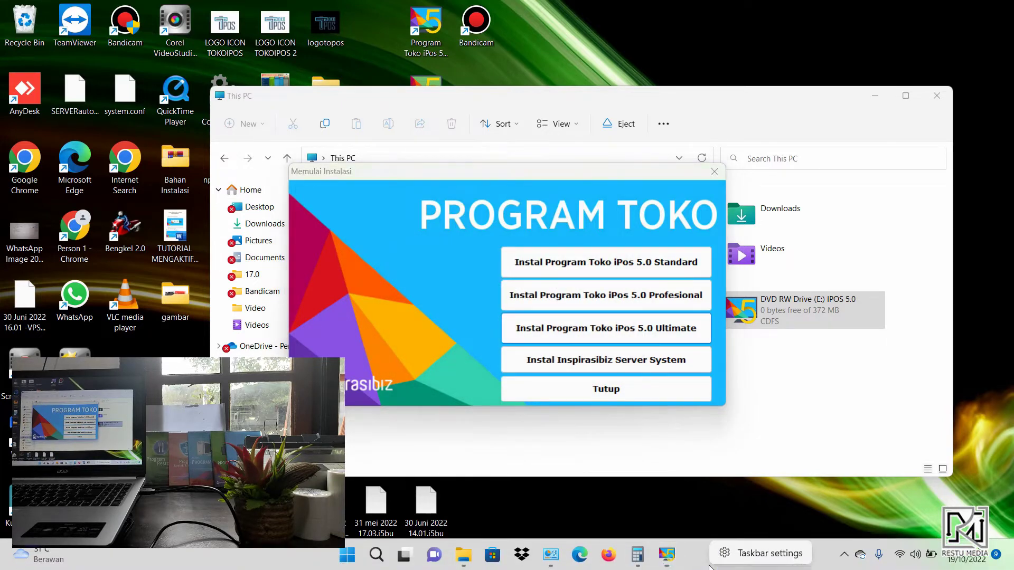
pyautogui.click(379, 555)
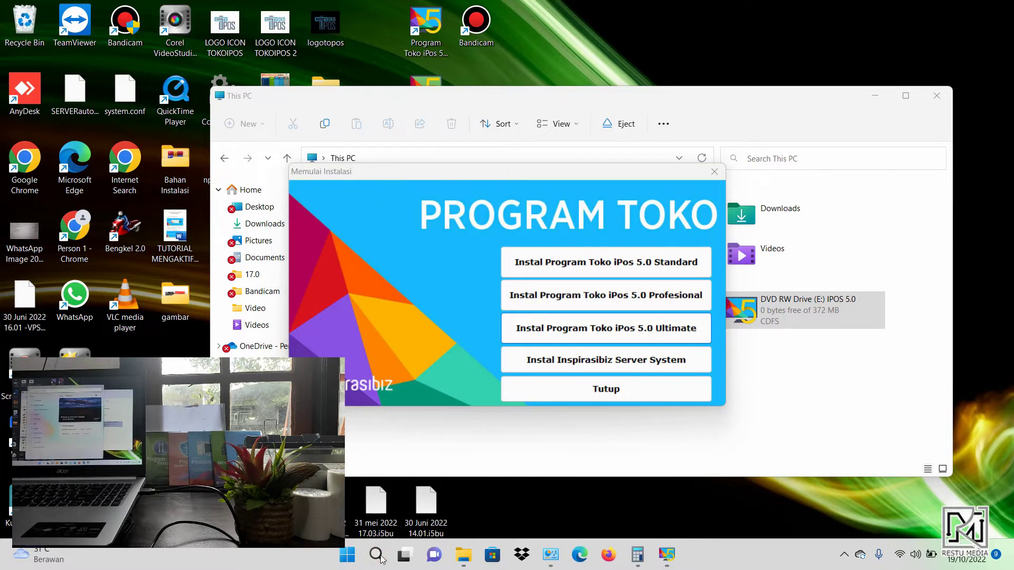
pyautogui.click(380, 557)
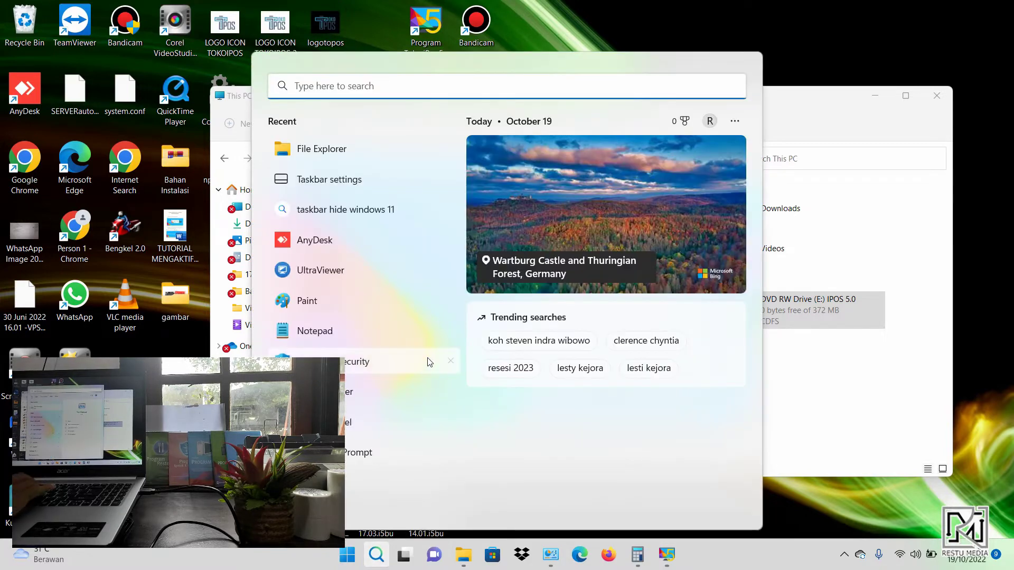
pyautogui.write('task')
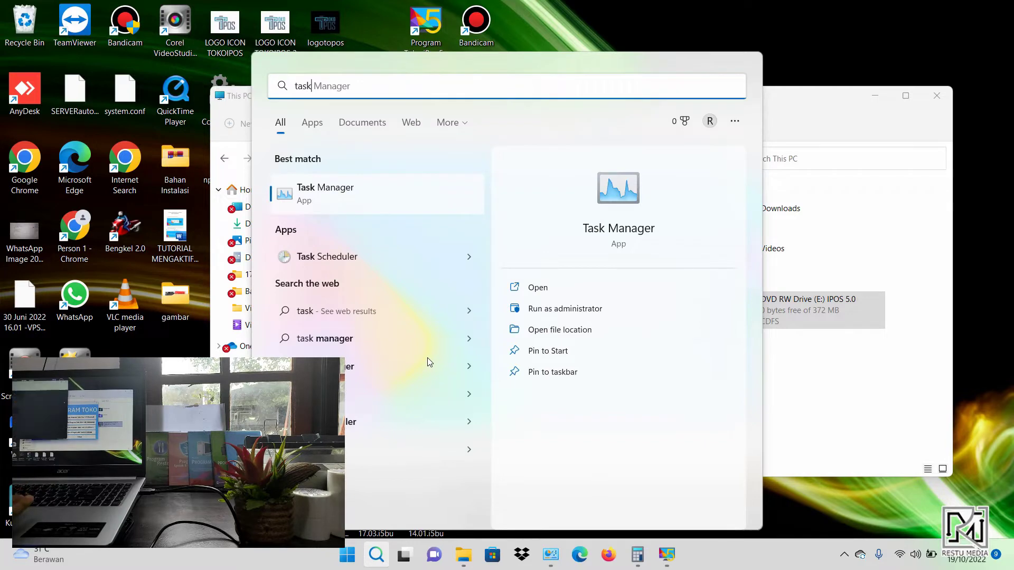
pyautogui.press('Escape')
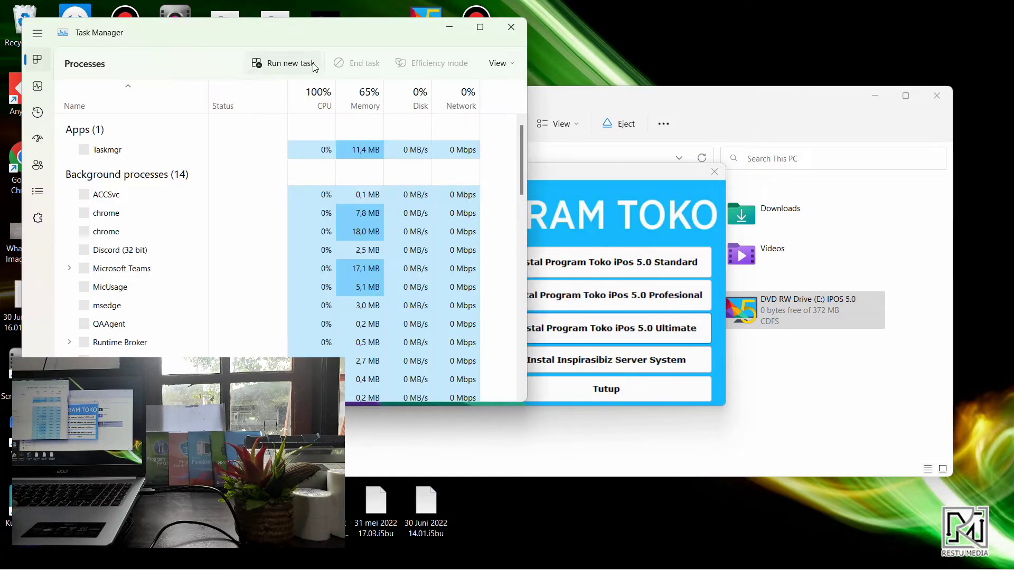
# - End the iPos5Ultm (32 bit) background process and close Task Manager
pyautogui.scroll(-5, 191, 287)
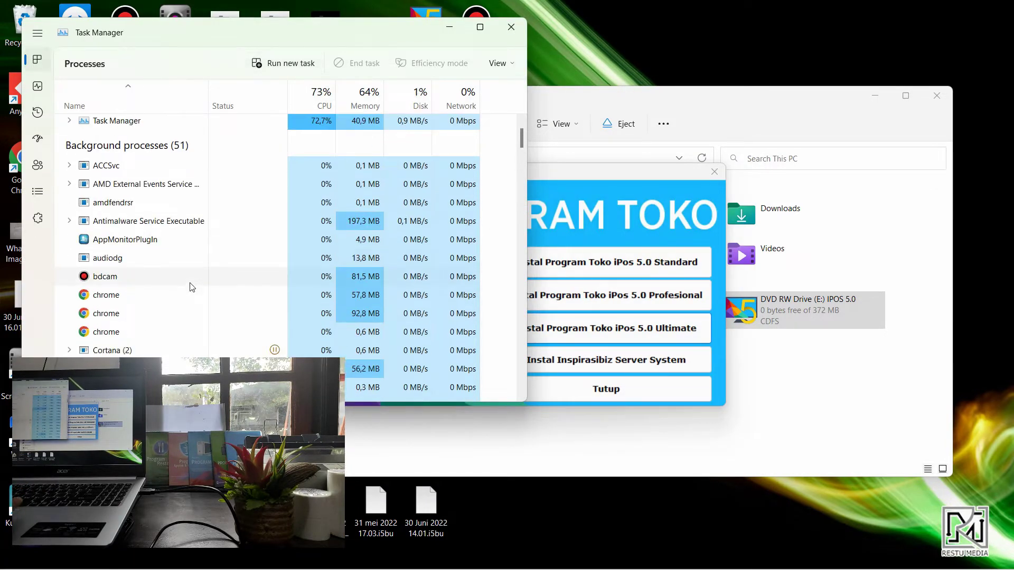
pyautogui.scroll(-9, 191, 287)
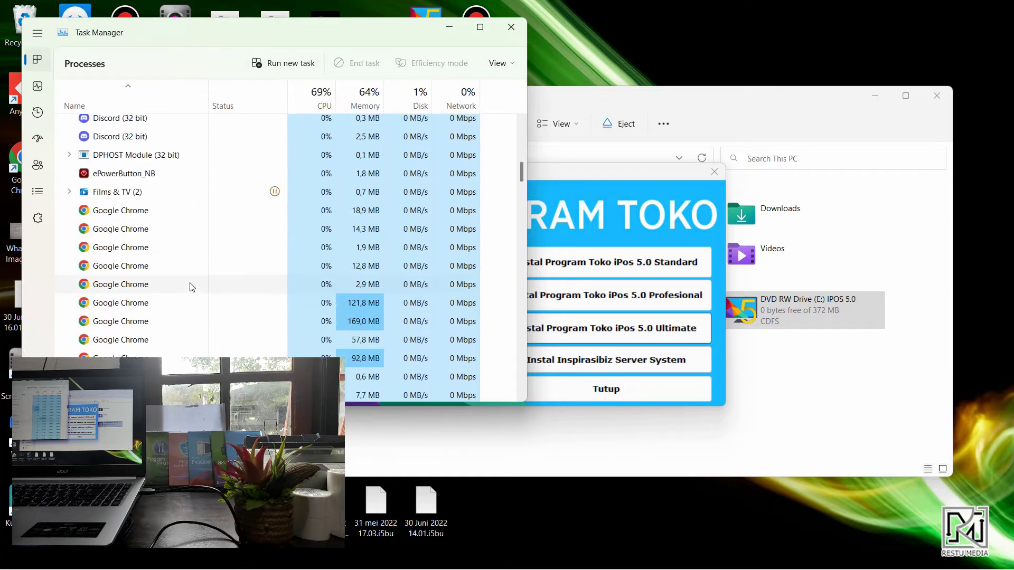
pyautogui.scroll(-3, 191, 288)
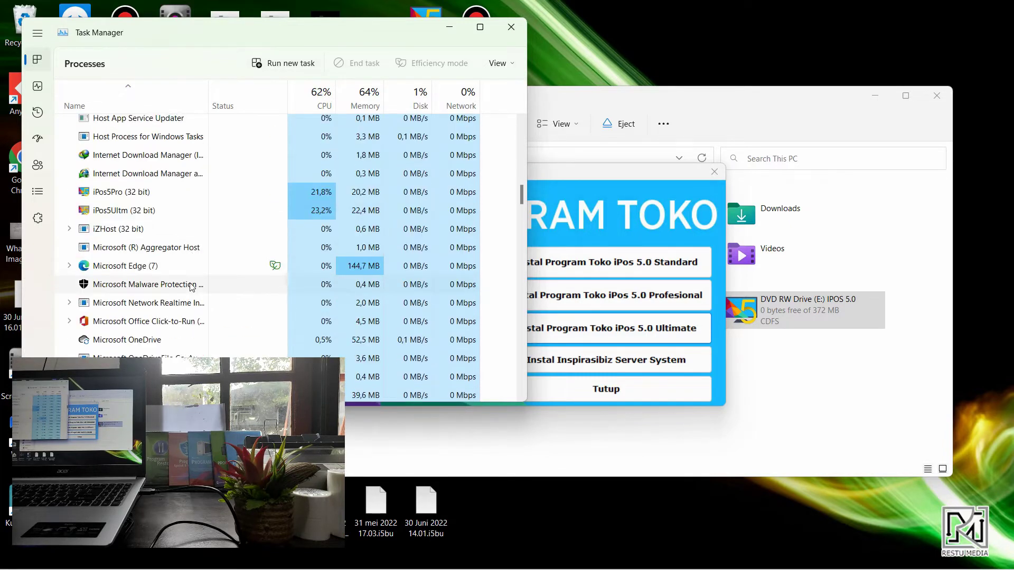
pyautogui.click(156, 211)
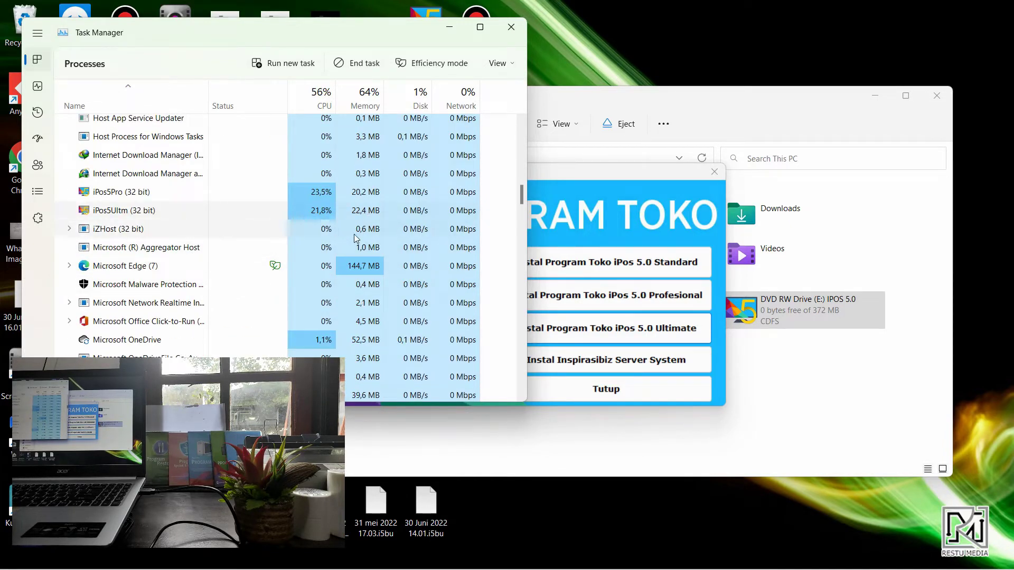
pyautogui.scroll(-1, 177, 212)
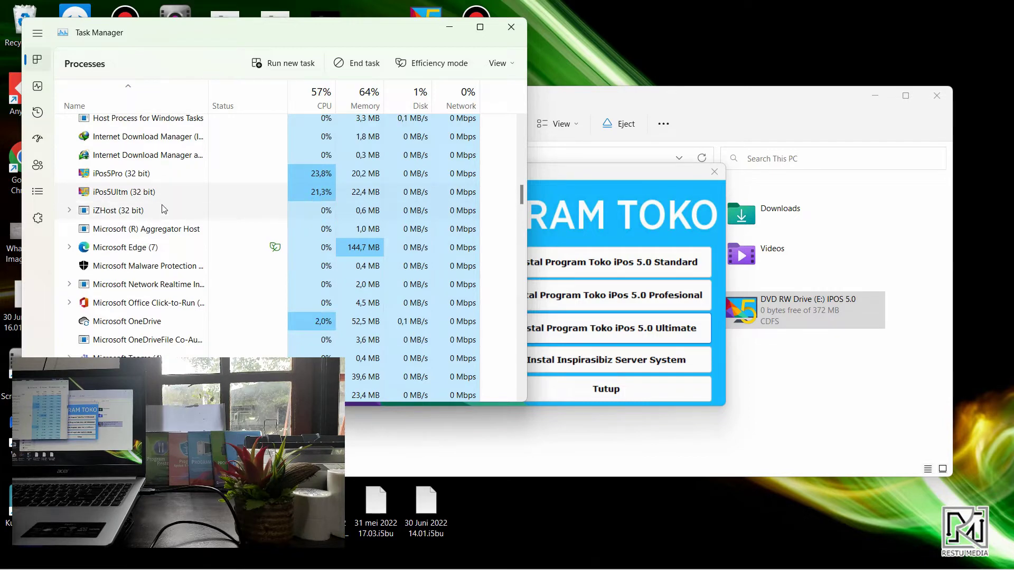
pyautogui.rightClick(108, 199)
pyautogui.click(126, 210)
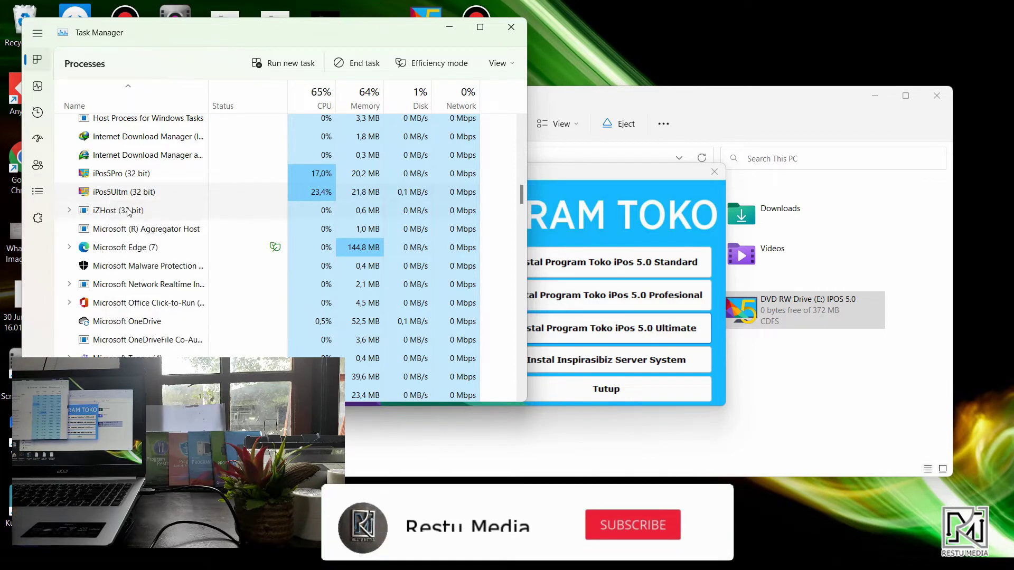
pyautogui.click(511, 27)
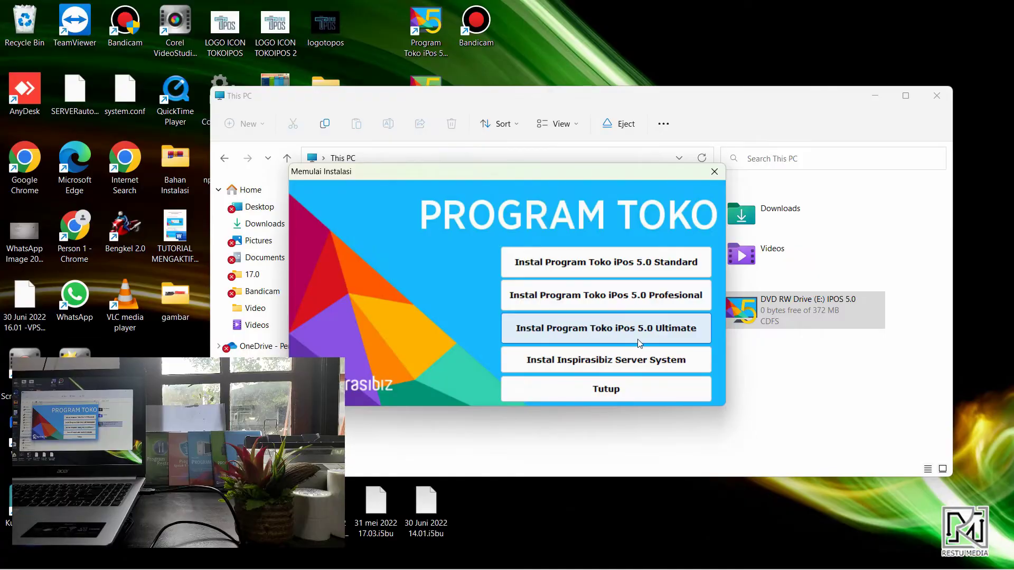
# - Start the Program Toko iPos 5.0 Ultimate installation and accept the existing C:\Program Files (x86)\Inspirasibiz\iPos 5.0 Ultimate folder
pyautogui.click(613, 331)
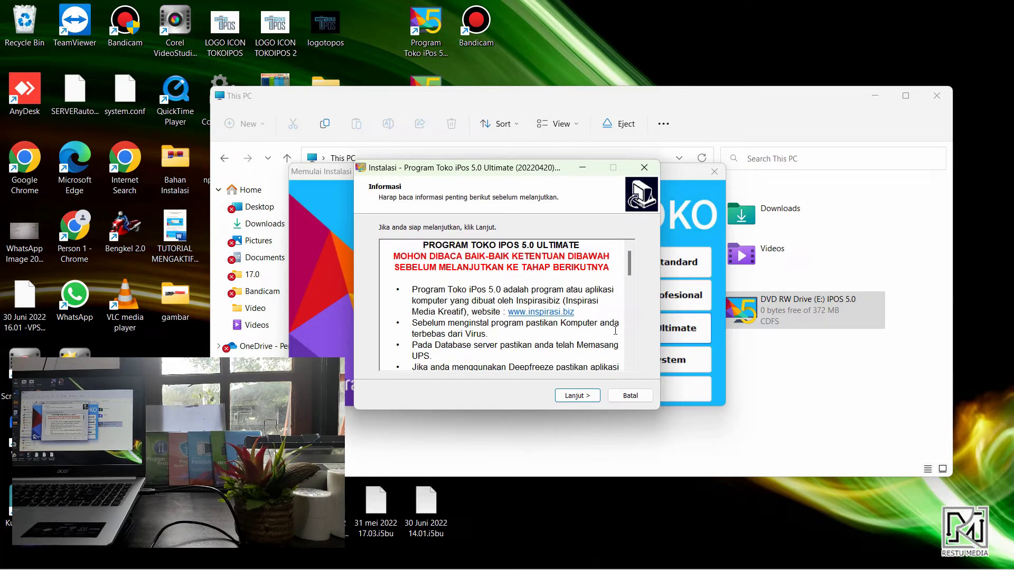
pyautogui.click(593, 396)
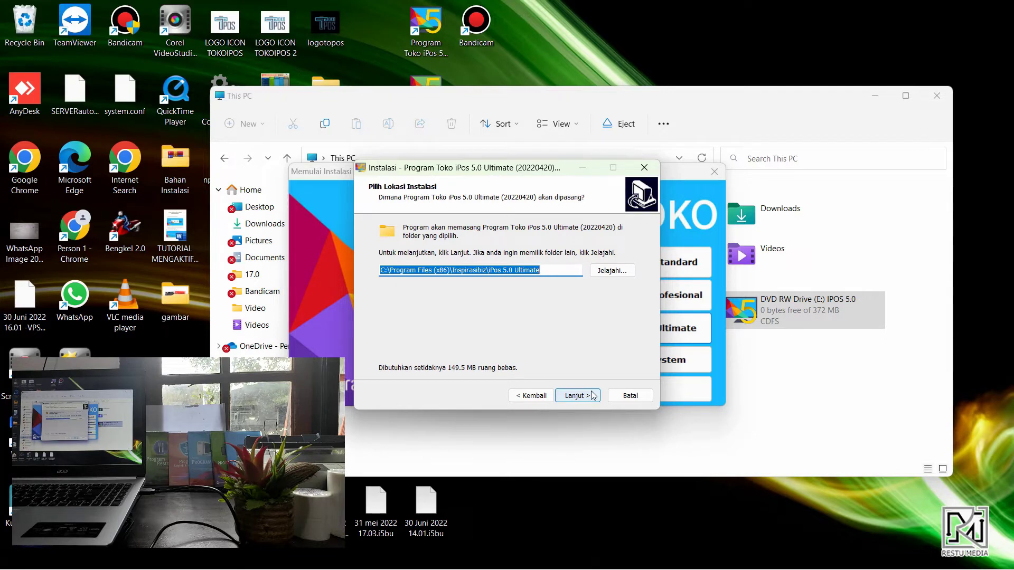
pyautogui.click(593, 396)
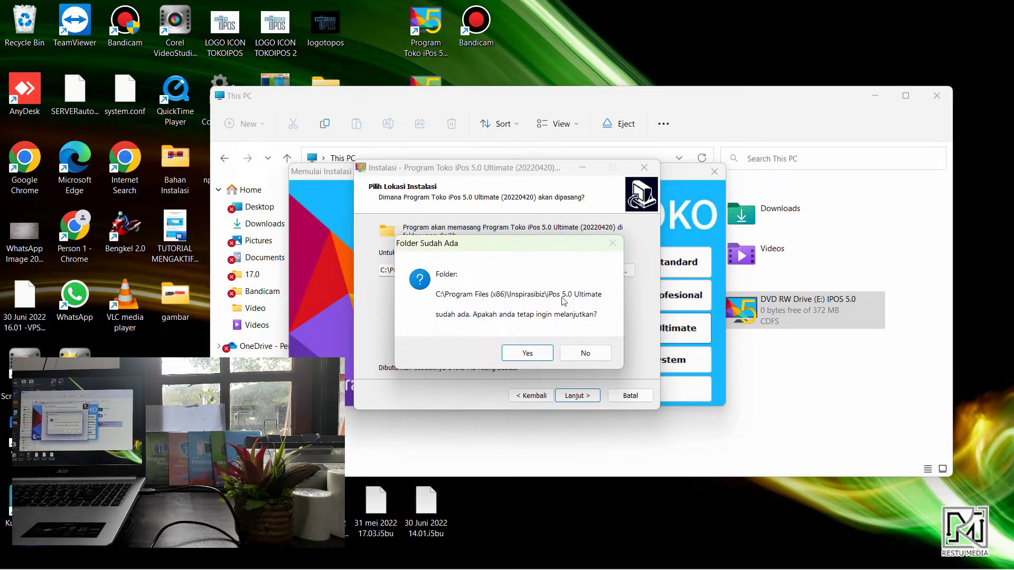
pyautogui.click(528, 352)
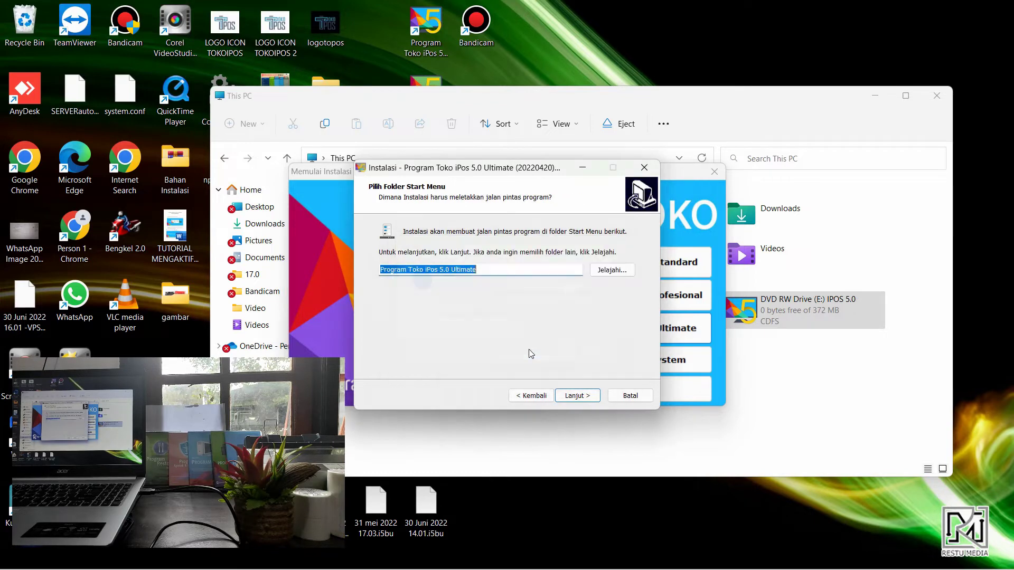
# - Install iPos 5.0 Ultimate with the default Start Menu folder and a desktop shortcut, finishing setup without launching the program
pyautogui.click(591, 402)
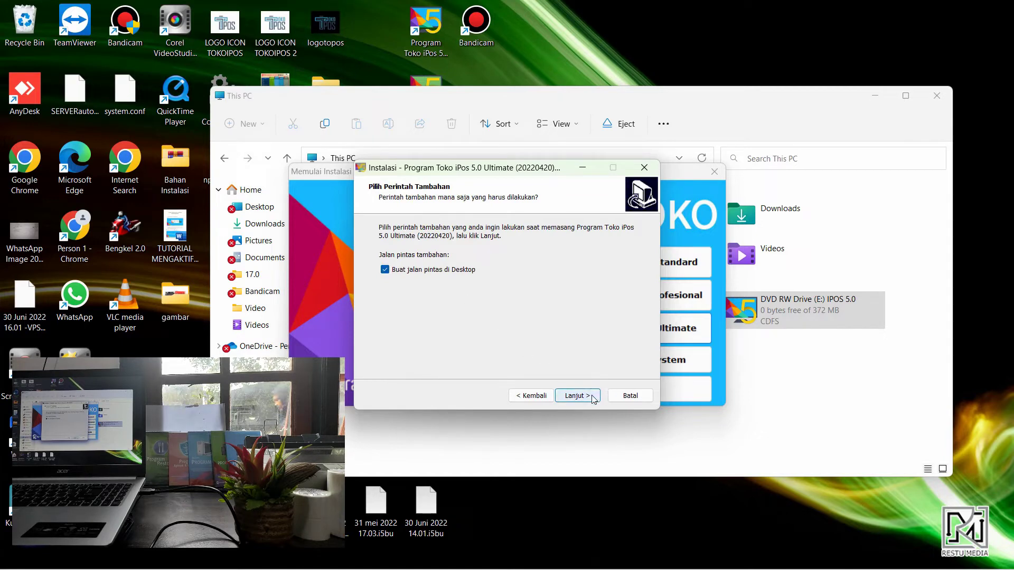
pyautogui.click(577, 396)
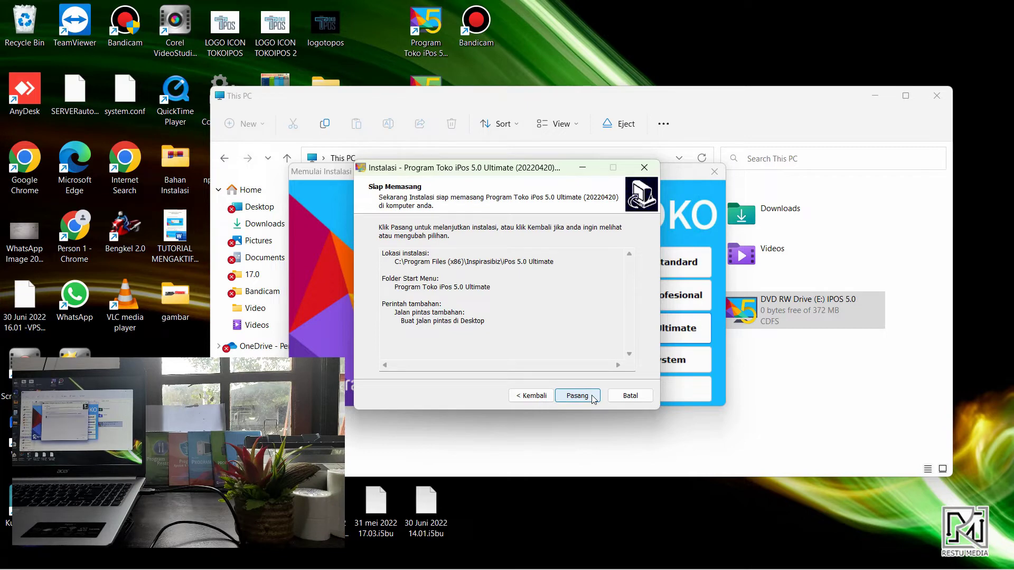
pyautogui.click(576, 396)
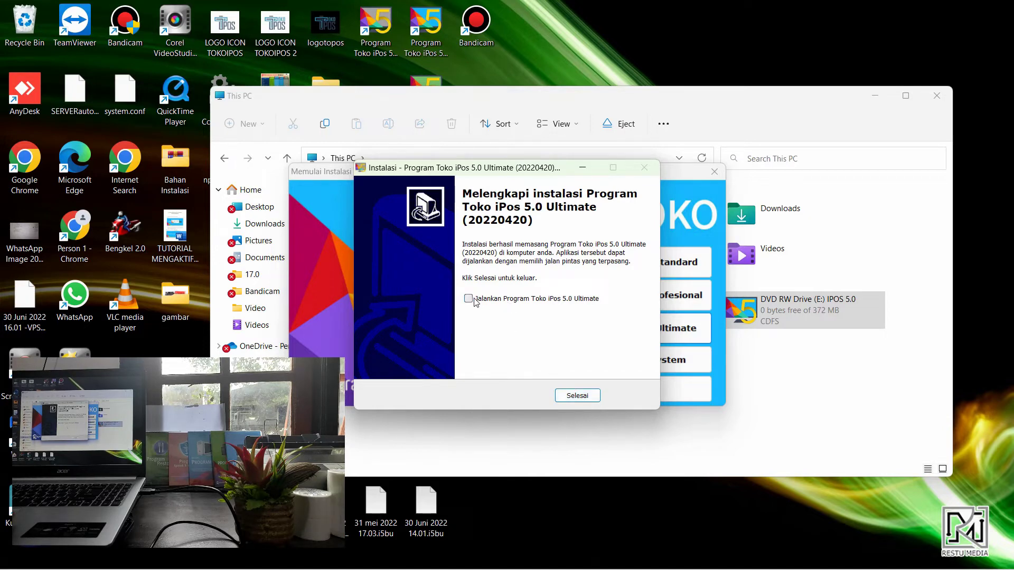
pyautogui.click(569, 398)
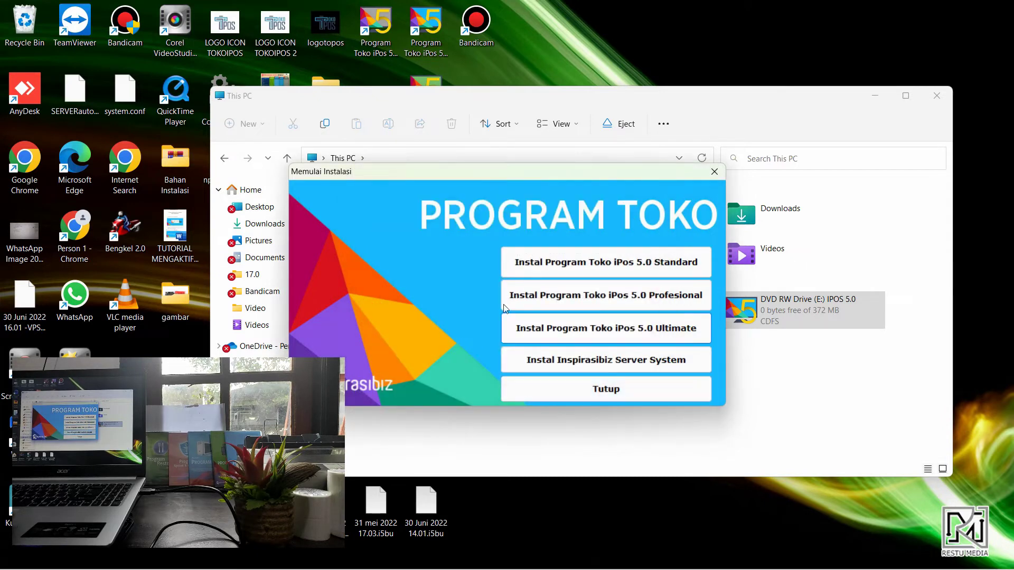
# - Start the Inspirasibiz Server System installation, accept the agreement, and confirm the existing C:\Program Files (x86)\Inspirasibiz\Server System 1.0 folder
pyautogui.click(566, 363)
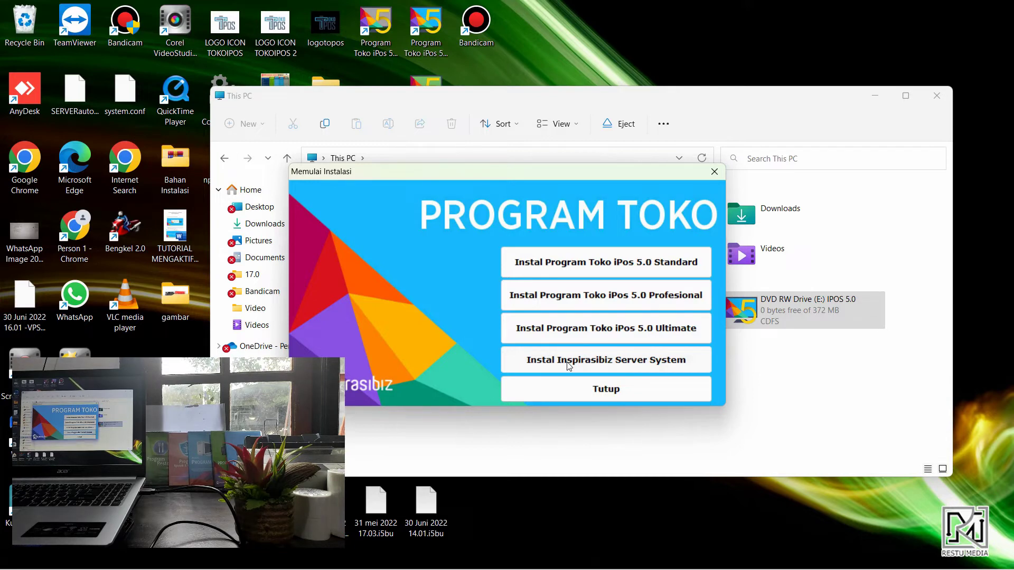
pyautogui.click(568, 364)
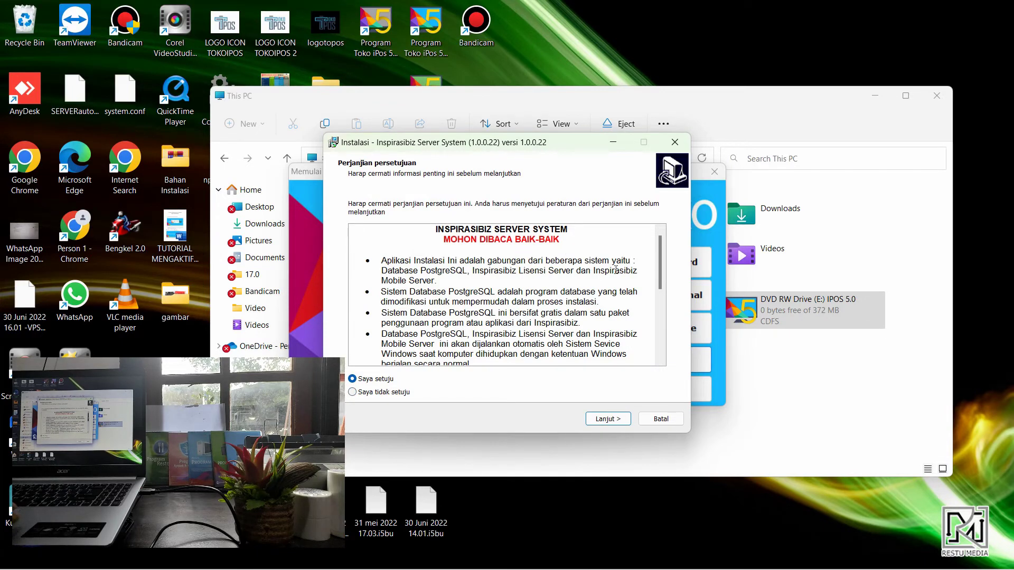
pyautogui.moveTo(660, 265)
pyautogui.mouseDown()
pyautogui.moveTo(653, 338)
pyautogui.moveTo(661, 271)
pyautogui.mouseUp()
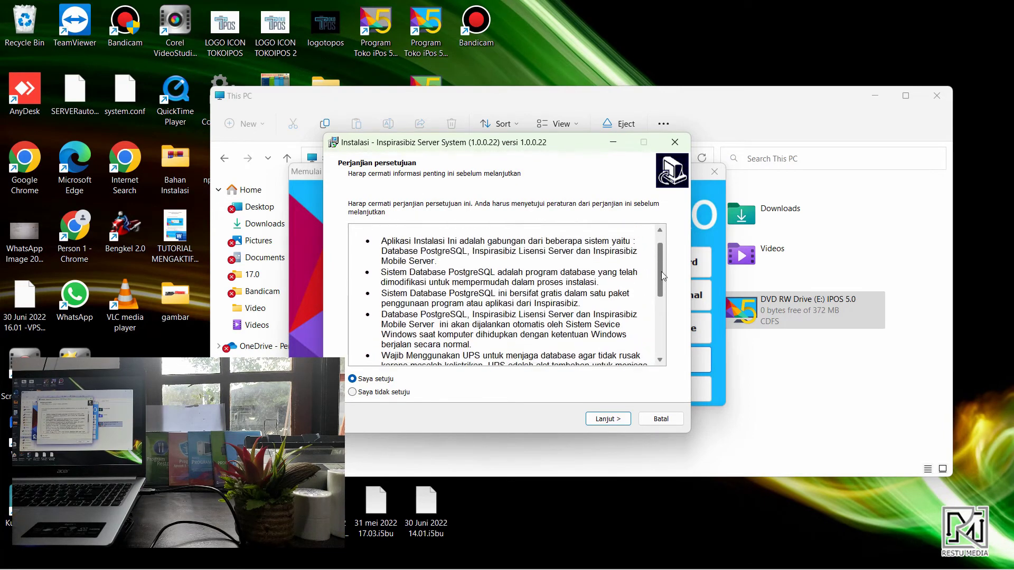
pyautogui.click(608, 419)
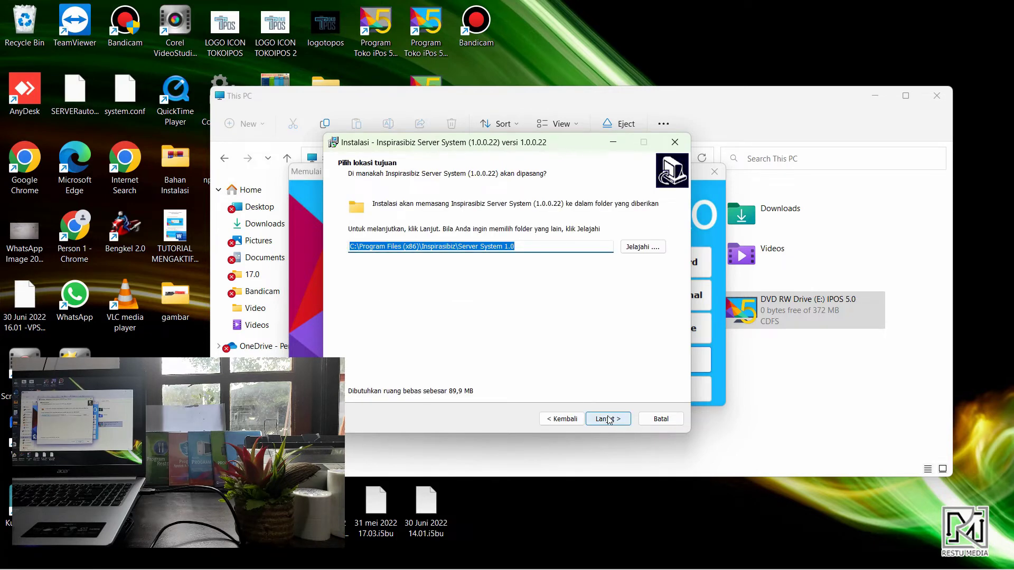
pyautogui.click(608, 419)
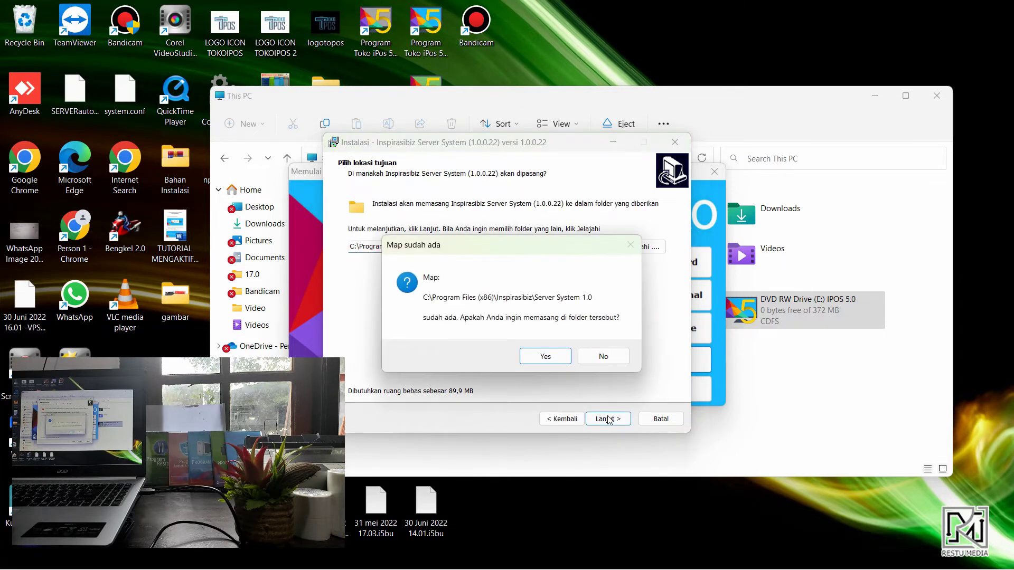
pyautogui.click(562, 359)
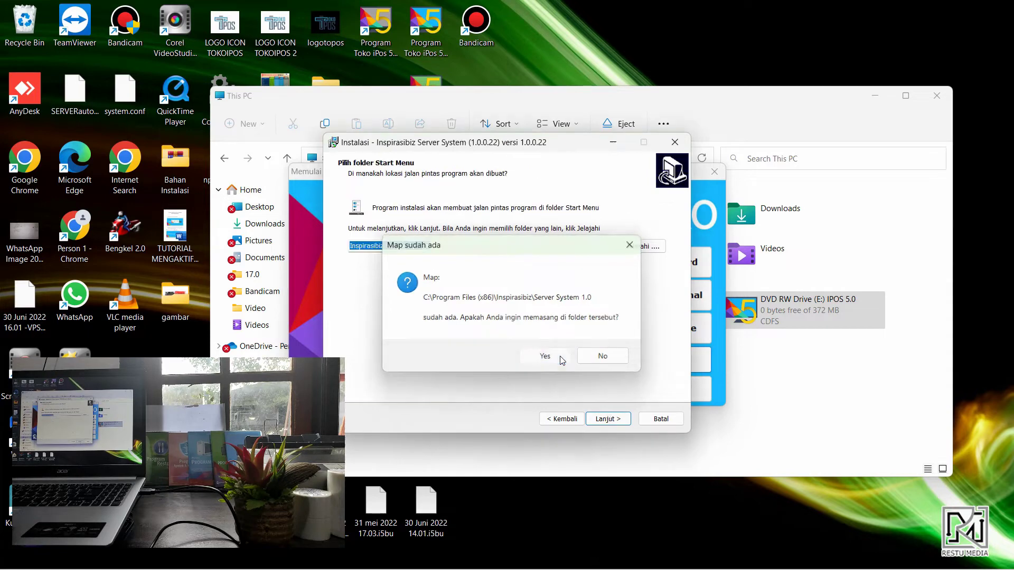
# - Install Inspirasibiz Server System with the default Start Menu folder, finish the setup, and close the Memulai Instalasi window
pyautogui.click(608, 419)
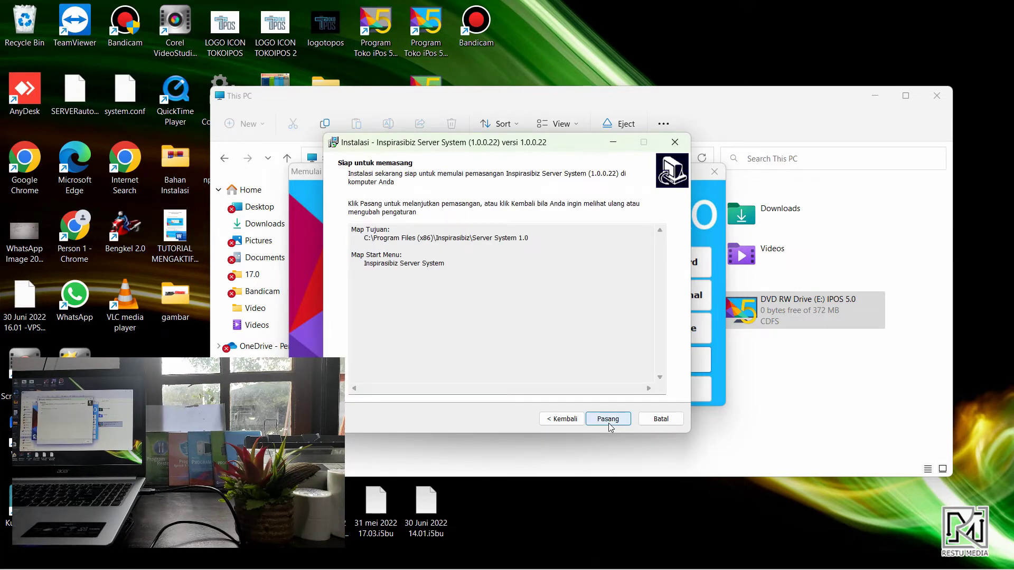
pyautogui.click(608, 418)
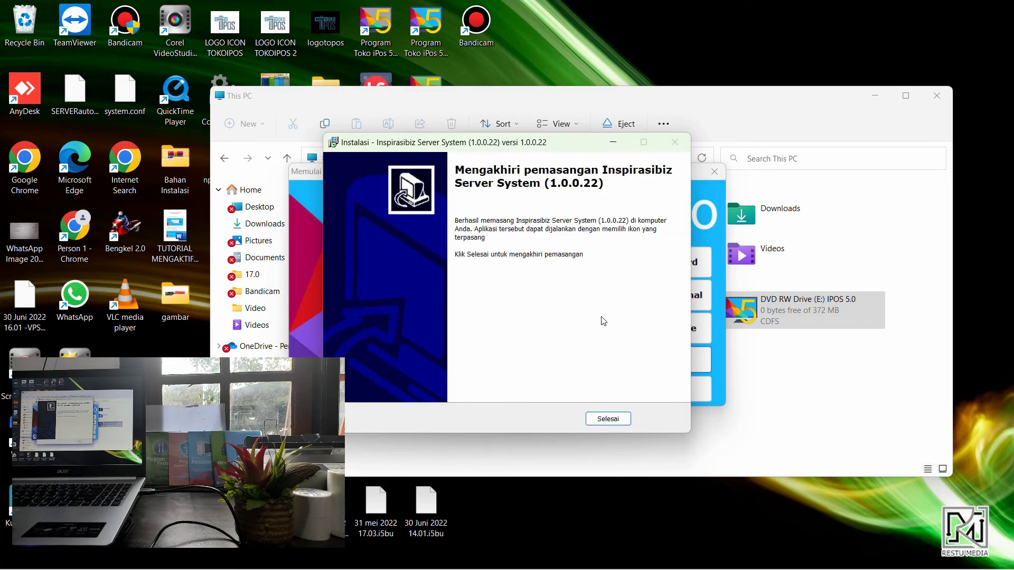
pyautogui.click(609, 419)
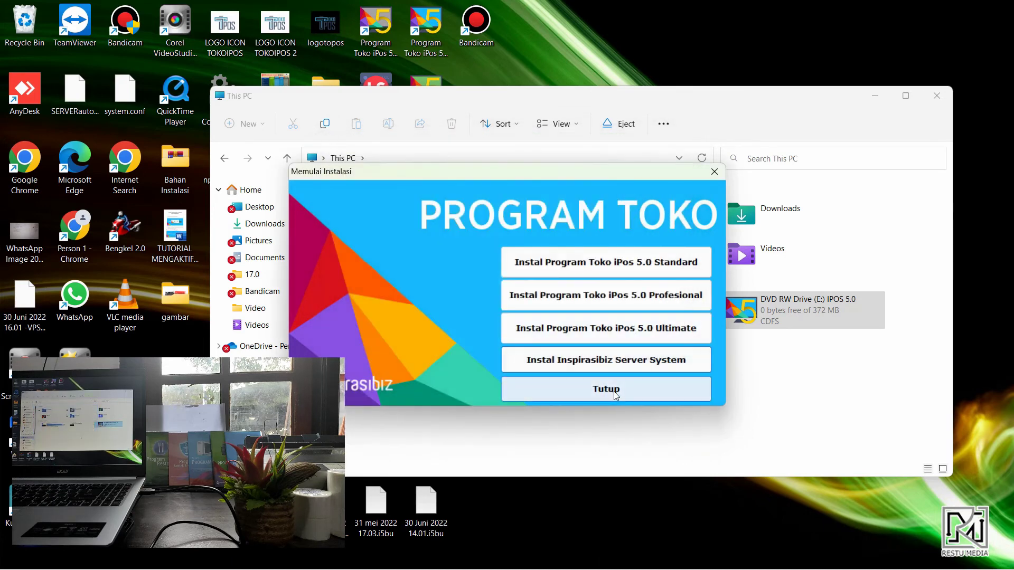
pyautogui.click(614, 391)
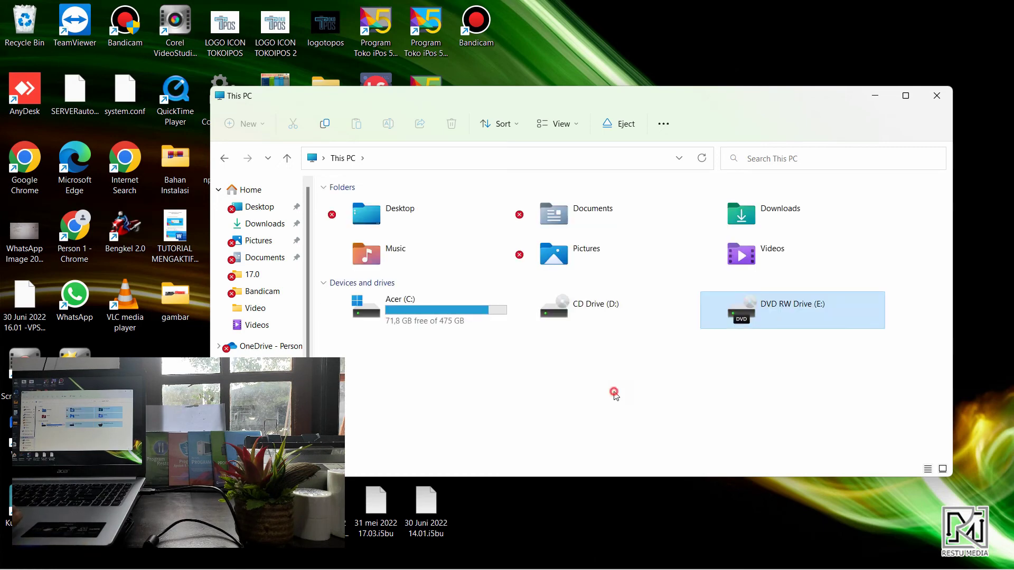
# - Minimize File Explorer and line up the new Program Toko iPos 5, Inspirasibiz Lisensi Server and Inspirasibiz Mobile Server shortcuts in an empty desktop area
pyautogui.moveTo(614, 395); pyautogui.dragTo(740, 211)
pyautogui.click(876, 95)
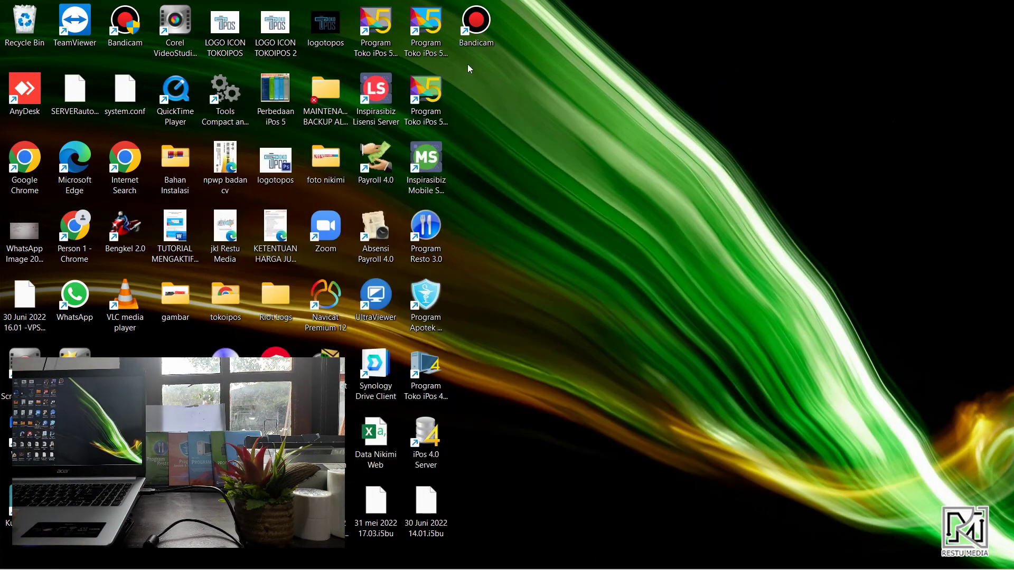
pyautogui.moveTo(380, 30); pyautogui.dragTo(588, 111)
pyautogui.moveTo(382, 100); pyautogui.dragTo(687, 46)
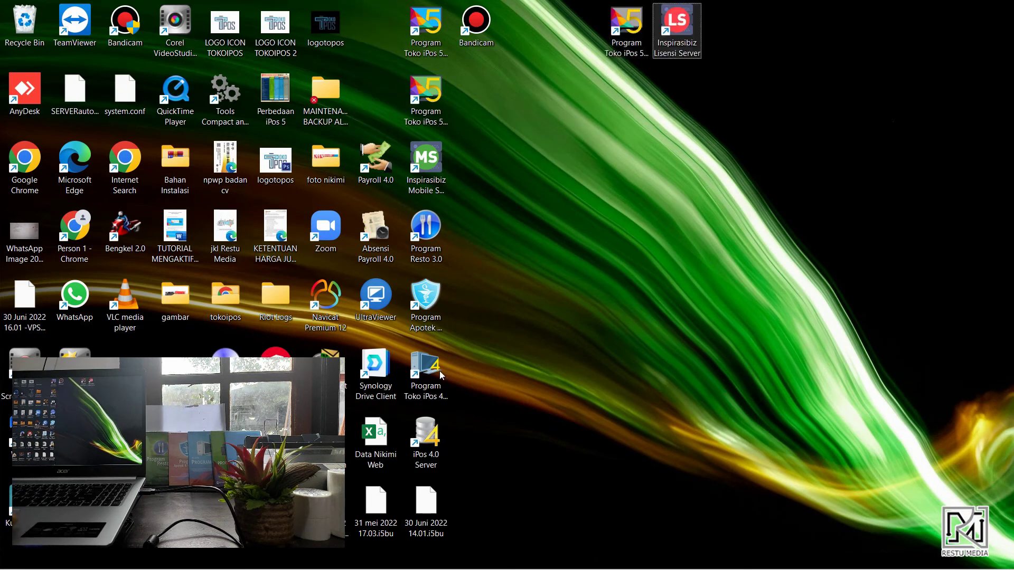
pyautogui.moveTo(426, 159); pyautogui.dragTo(739, 33)
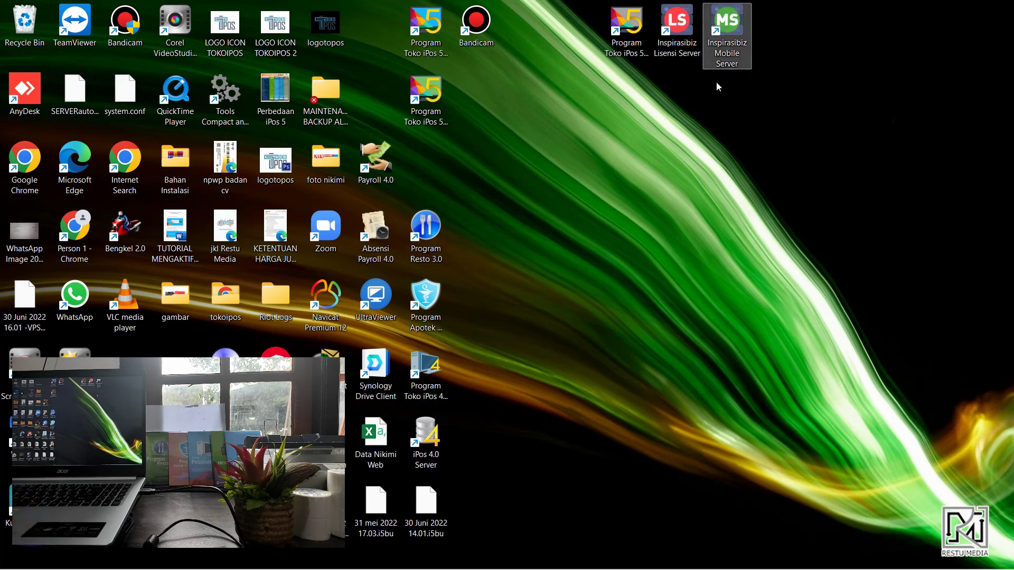